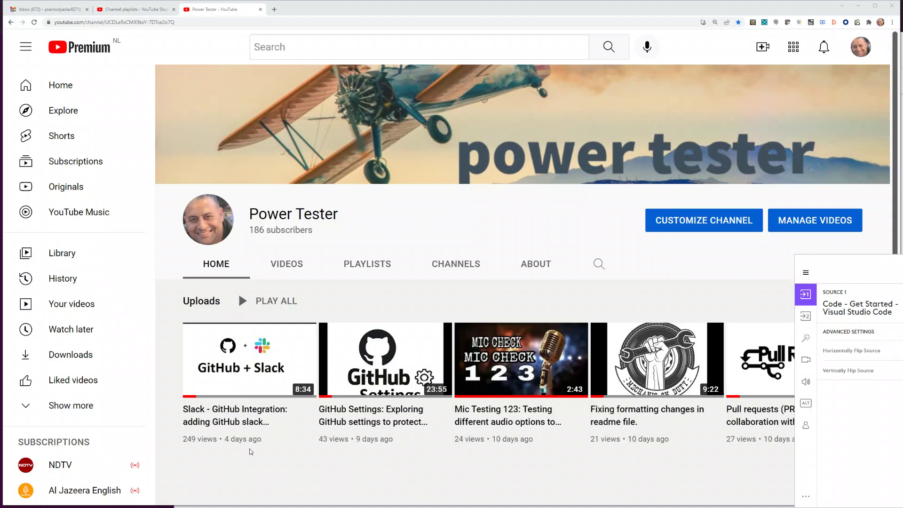
- Pan across the end-to-end test workflow diagram in diagrams.net, then return to IntelliJ IDEA
key("alt+Tab")
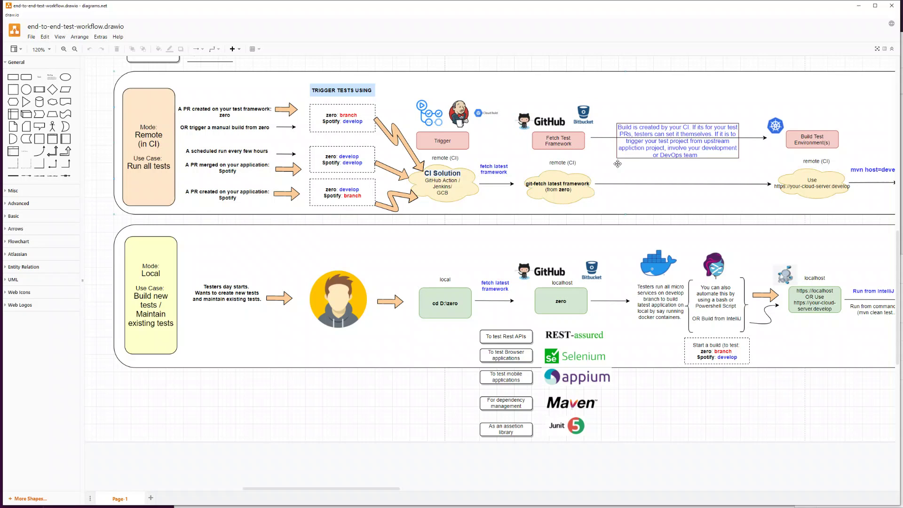
mouse_move(559, 140)
left_click_drag(342, 490, 634, 497)
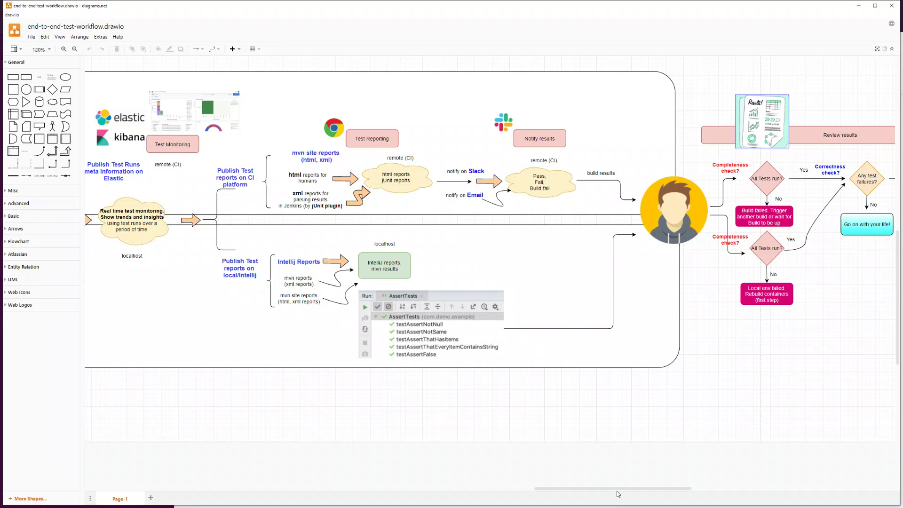
left_click_drag(619, 488, 391, 467)
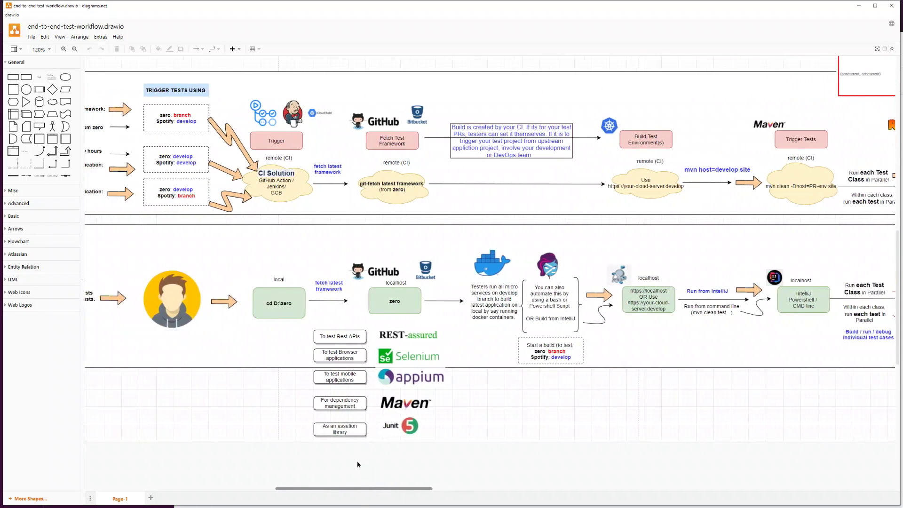
left_click_drag(391, 467, 318, 460)
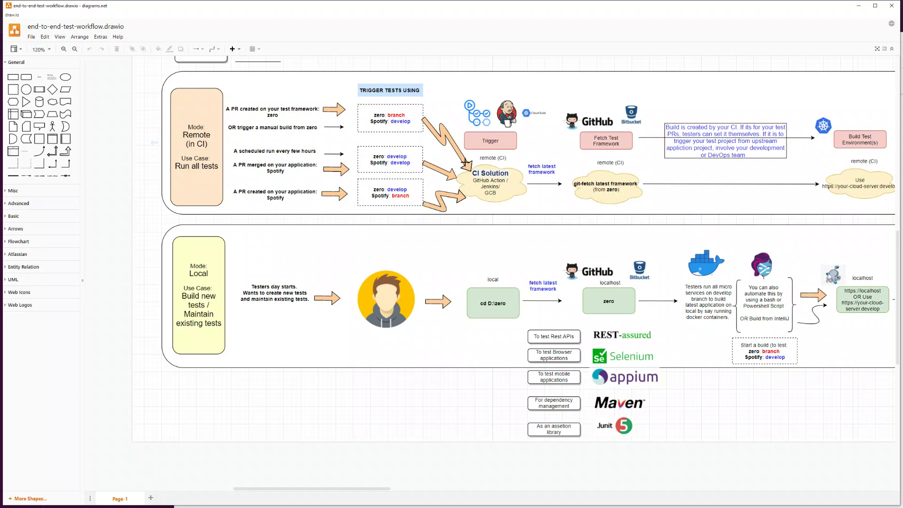
key("alt+Tab")
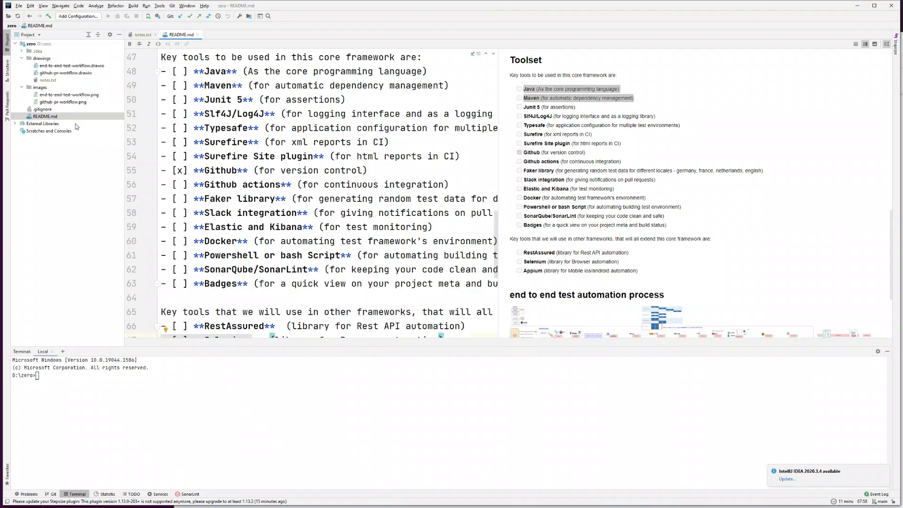
left_click_drag(495, 233, 494, 68)
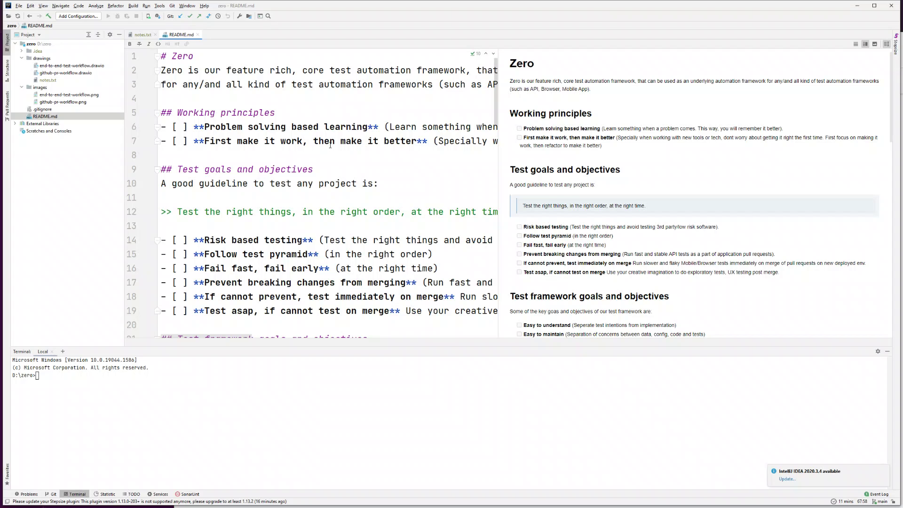
- Switch to the notes.txt tab listing the Java + Maven framework goals
key("ctrl+Tab")
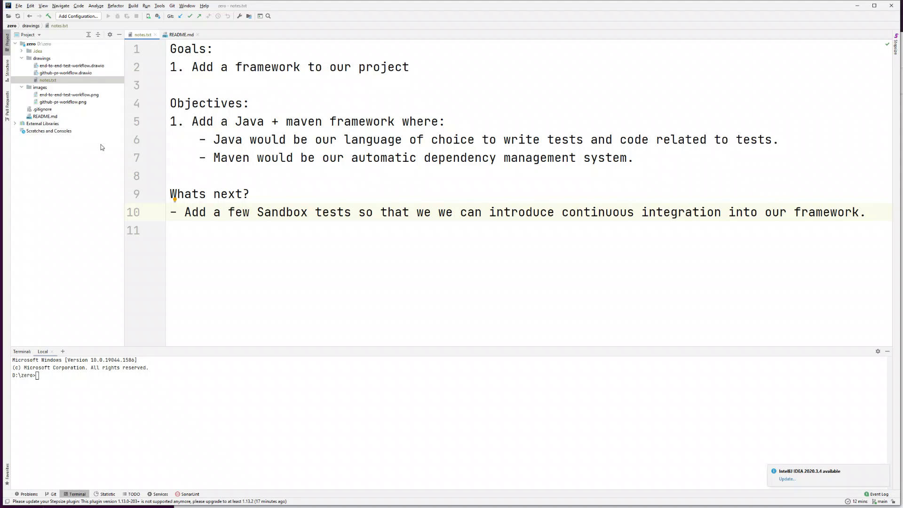
- Add Maven framework support to the zero project, generating its pom.xml
left_click(35, 45)
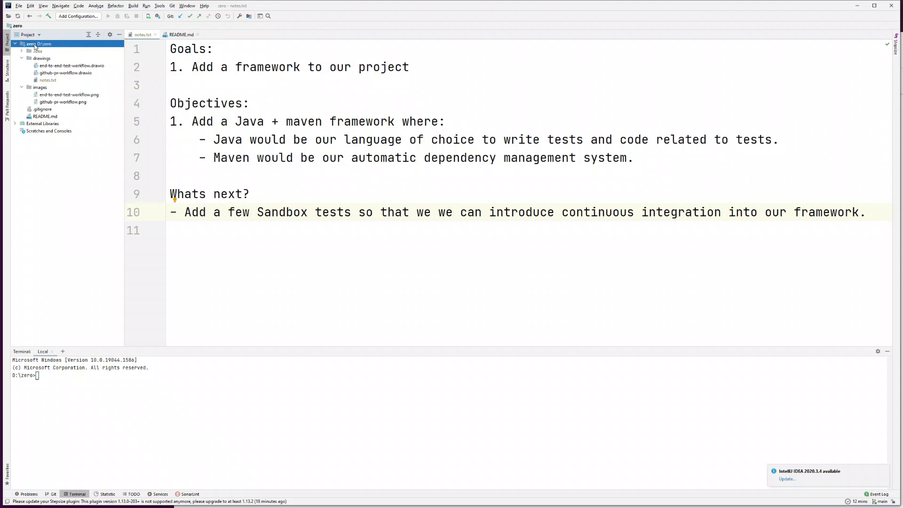
right_click(35, 45)
mouse_move(48, 48)
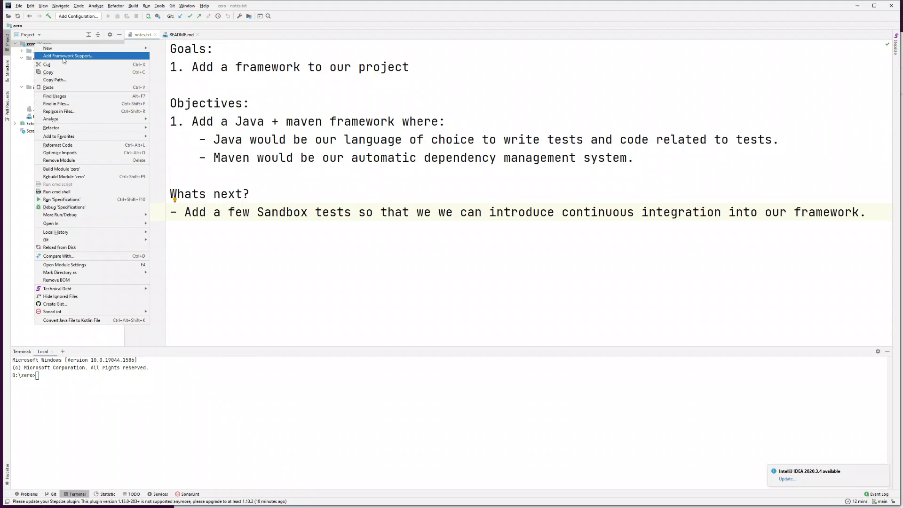
left_click(64, 57)
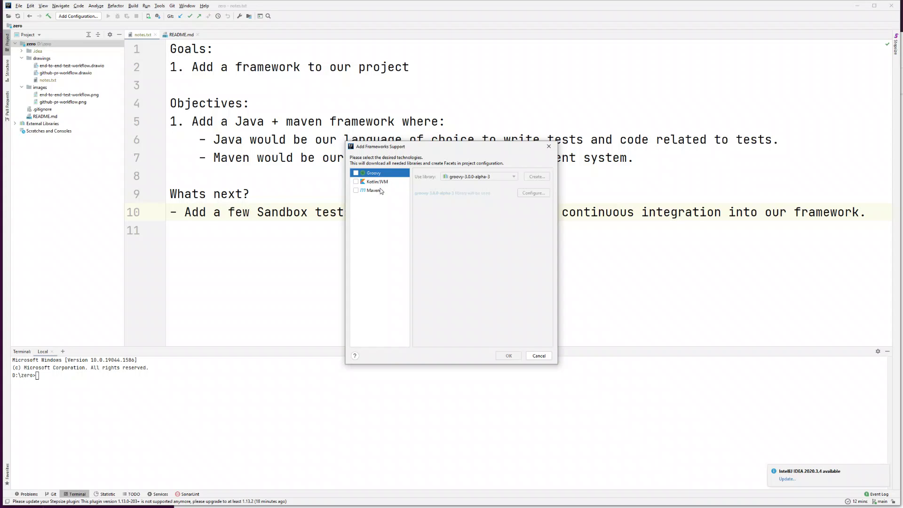
left_click(356, 190)
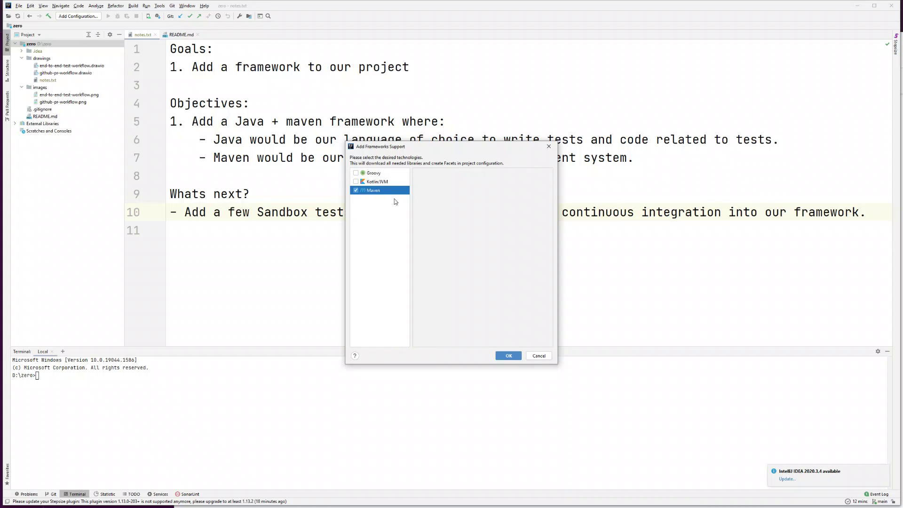
left_click(509, 357)
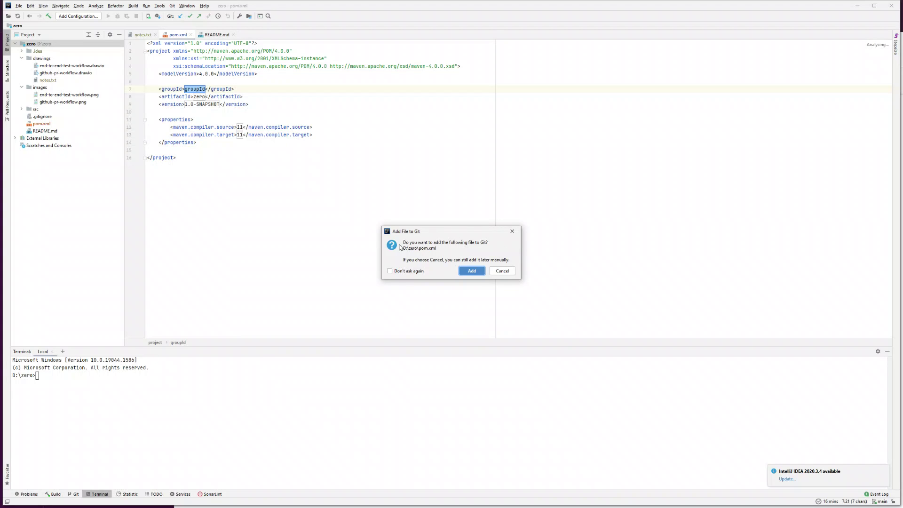
- Dismiss the Add File to Git prompt and replace the pom.xml groupId with org.powertester
left_click(502, 271)
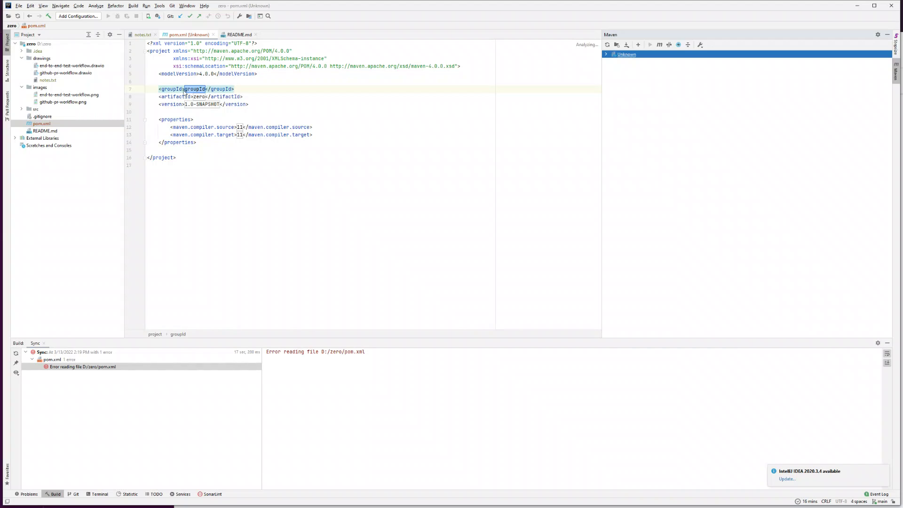
left_click(200, 91)
double_click(200, 91)
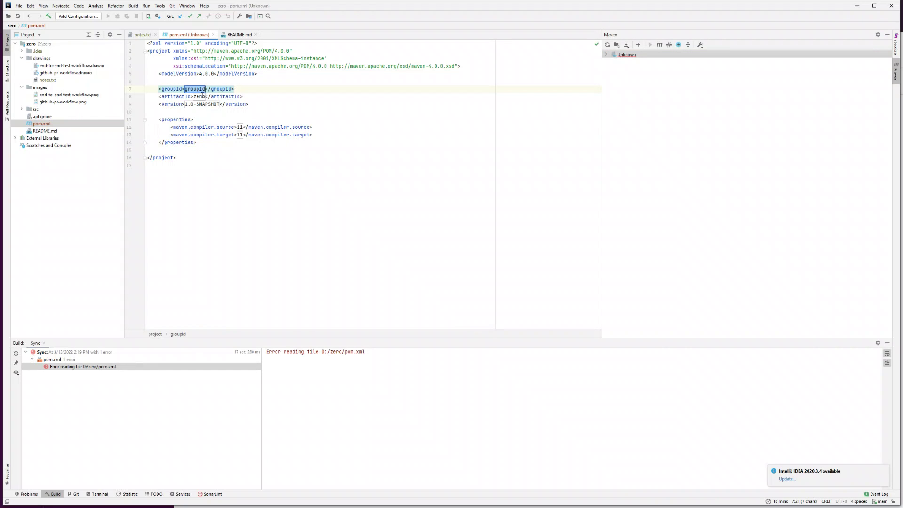
type("org")
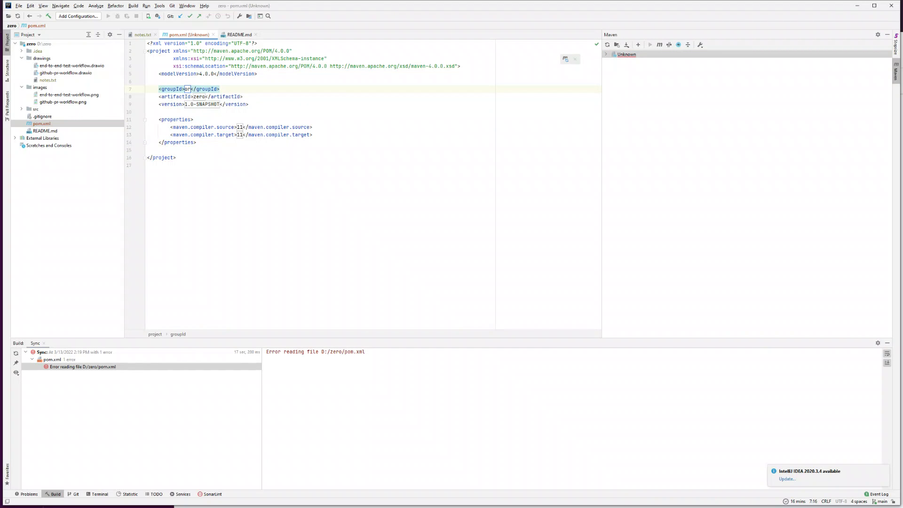
type(".")
type("powertester")
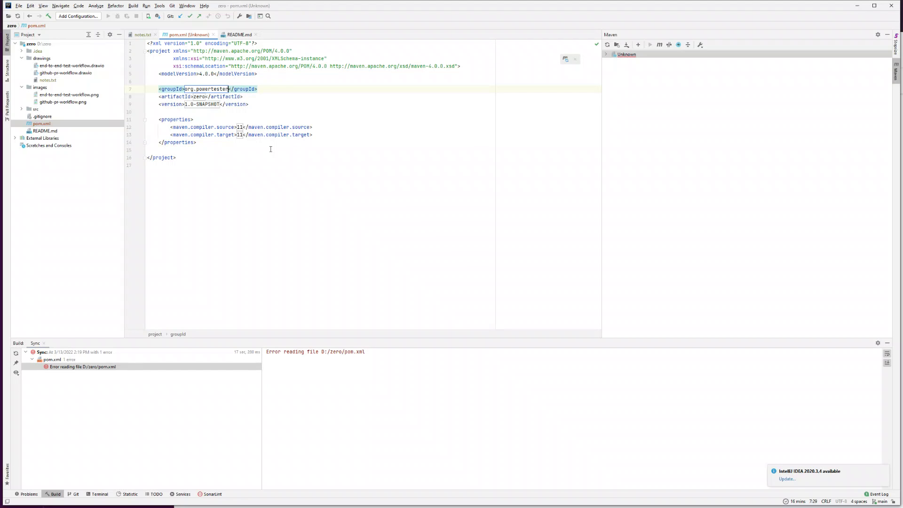
- Finish the groupId edit and expand the src, test and main folders in the Project tree
left_click(245, 127)
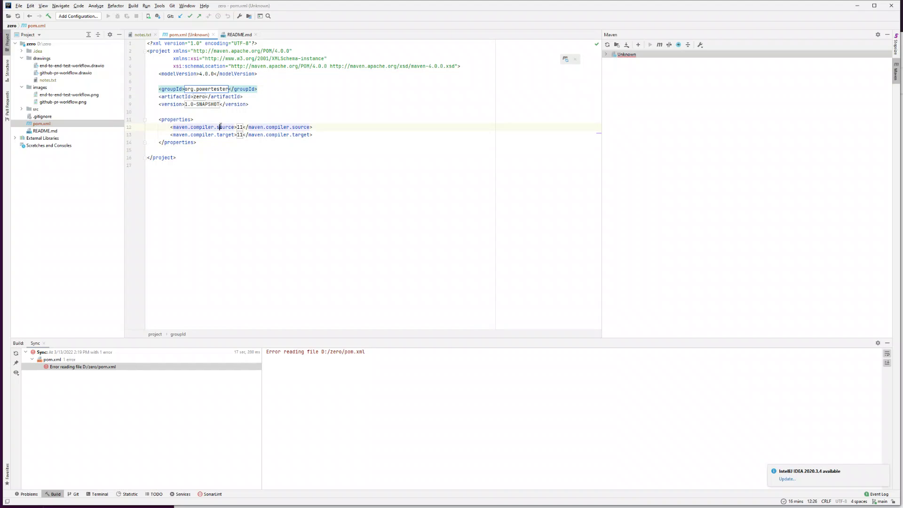
left_click(22, 110)
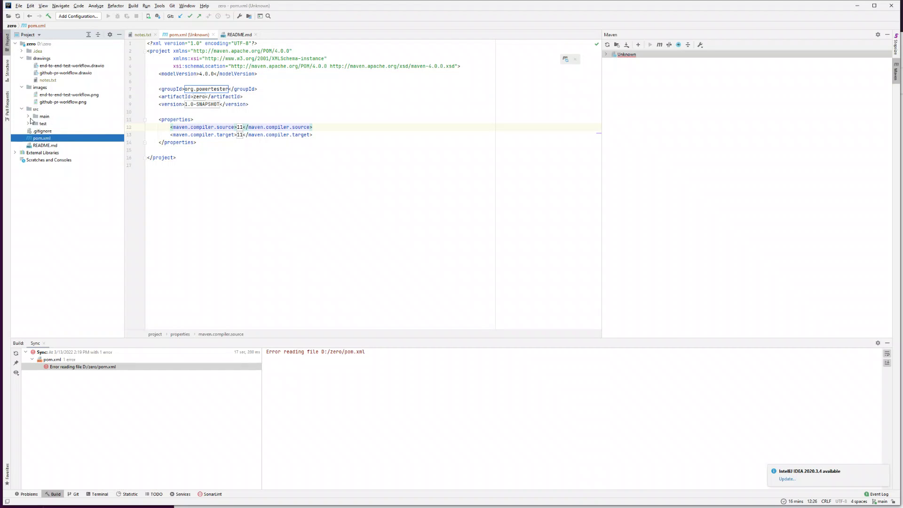
left_click(29, 124)
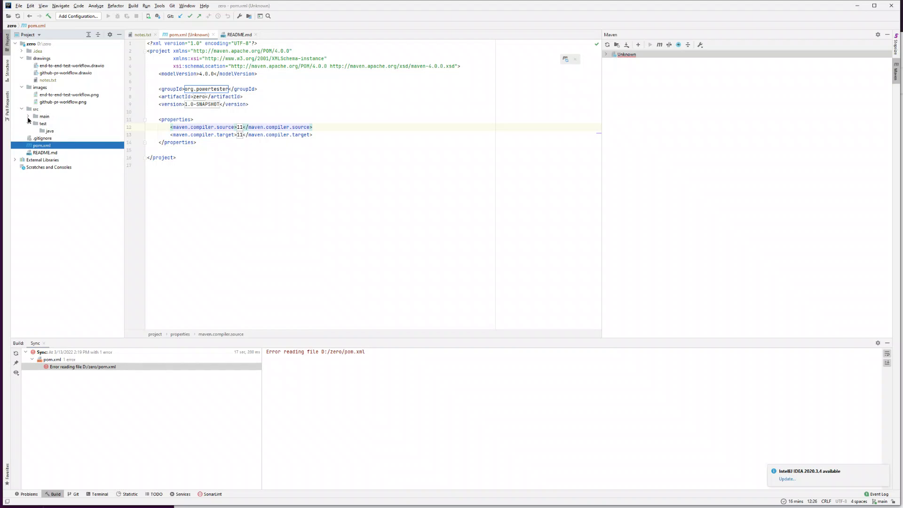
left_click(29, 117)
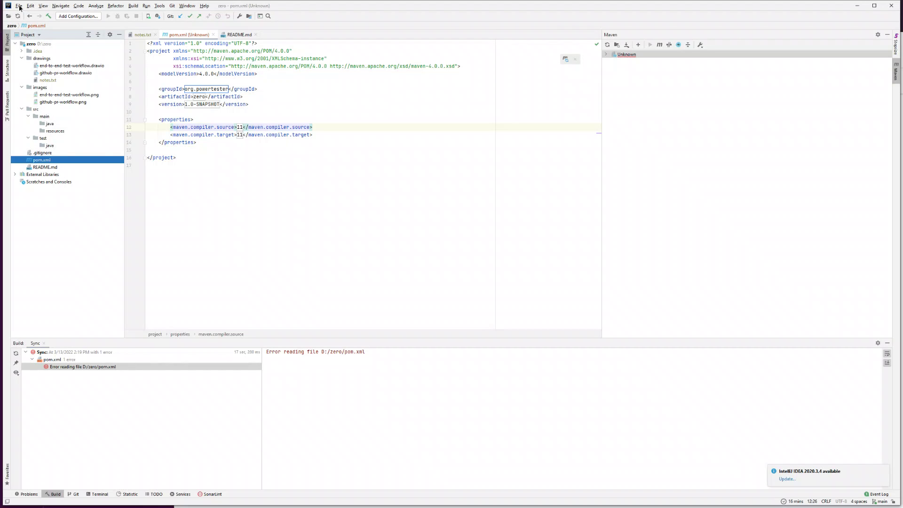
- Create a new Maven project named 'hundred' in D:\hundred
left_click(20, 7)
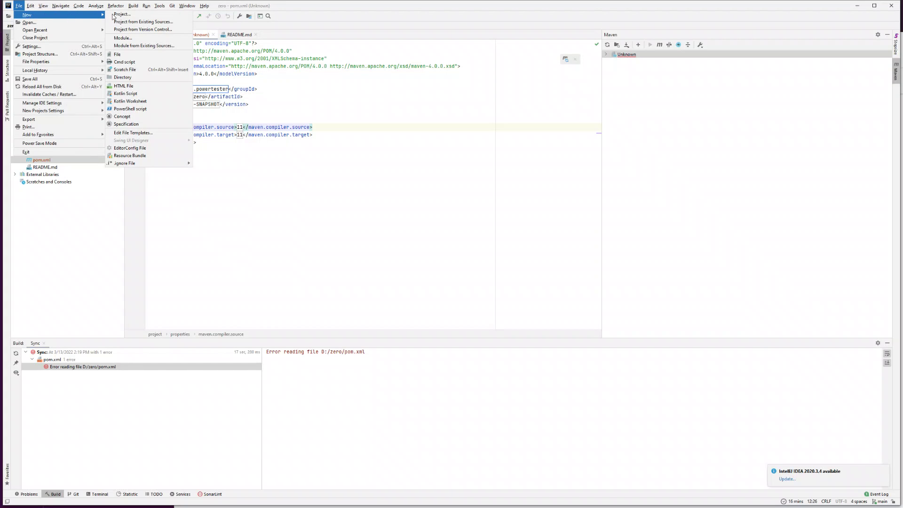
left_click(123, 16)
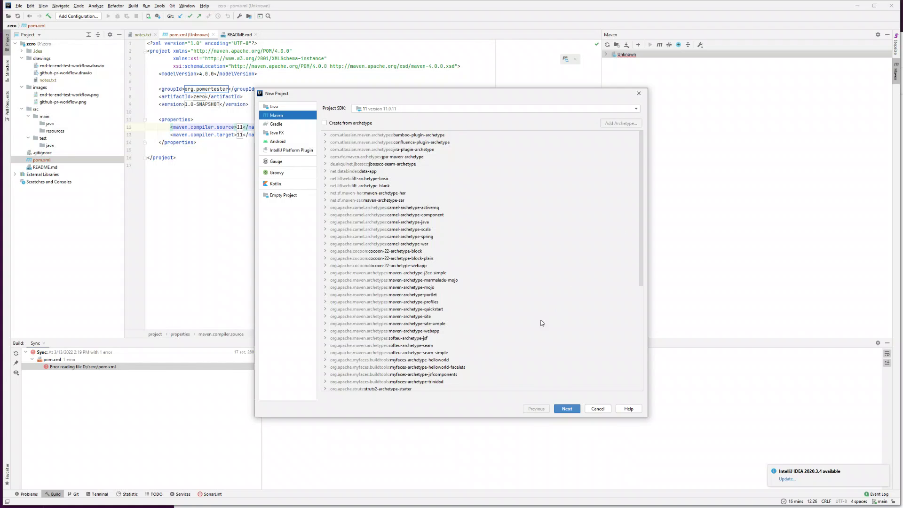
scroll(546, 332, "down", 1)
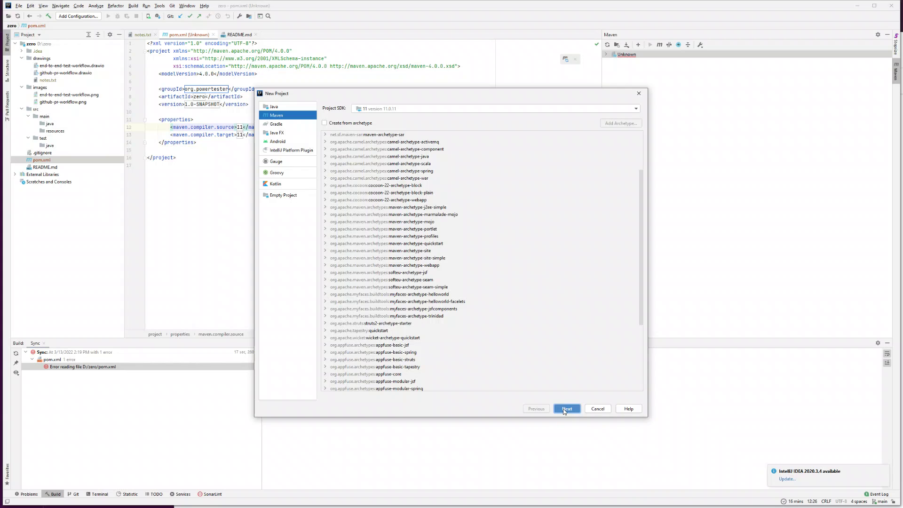
left_click(567, 408)
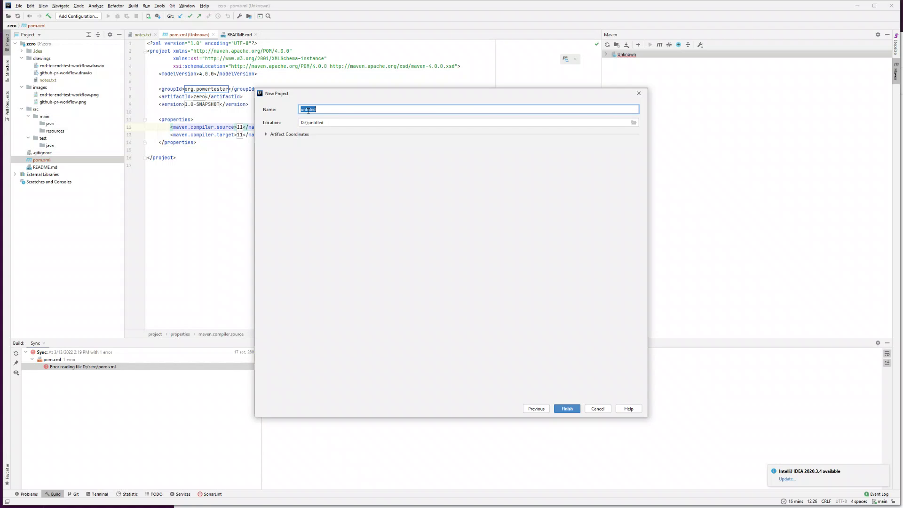
type("hundre")
left_click(566, 409)
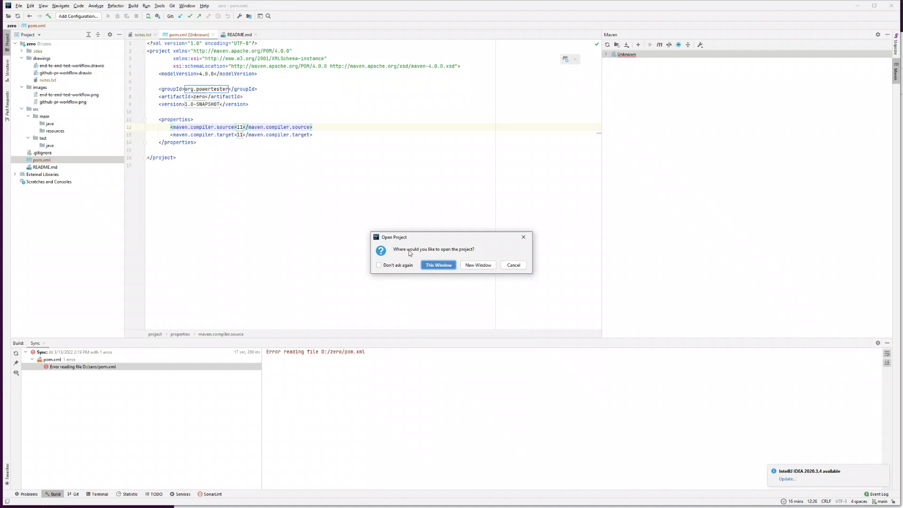
- Open hundred in a new, widened window, expand src, main and test, then close it
left_click(481, 266)
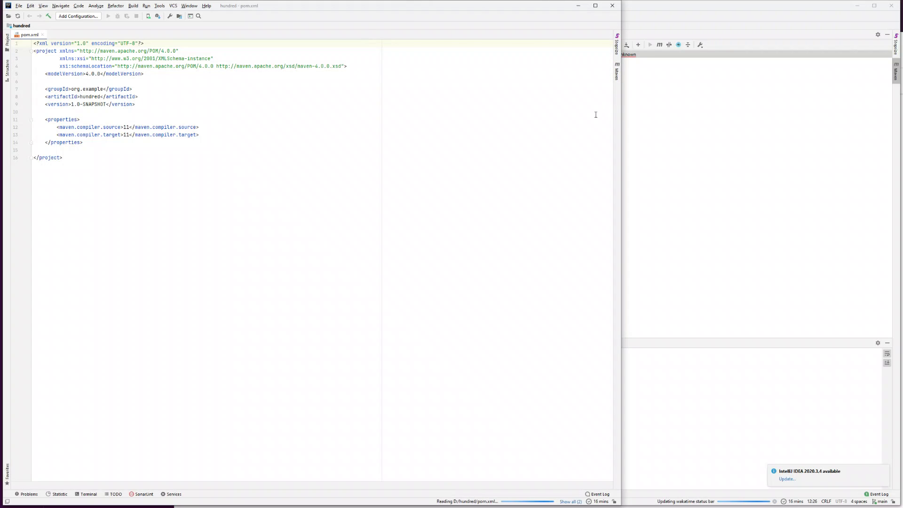
left_click_drag(613, 212, 798, 208)
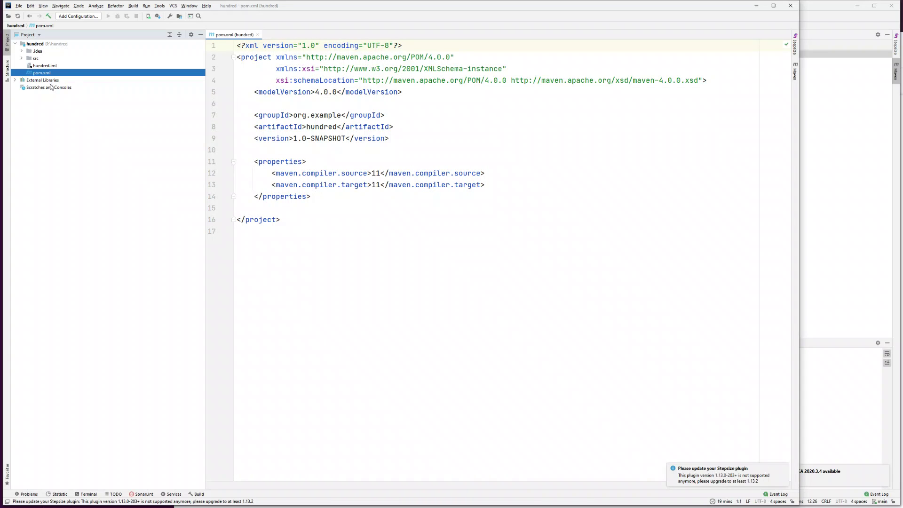
left_click(22, 59)
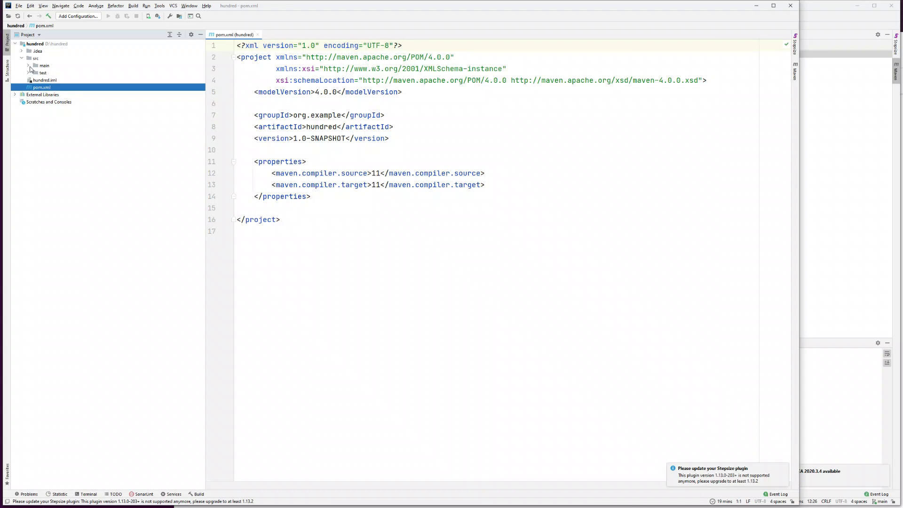
left_click(28, 65)
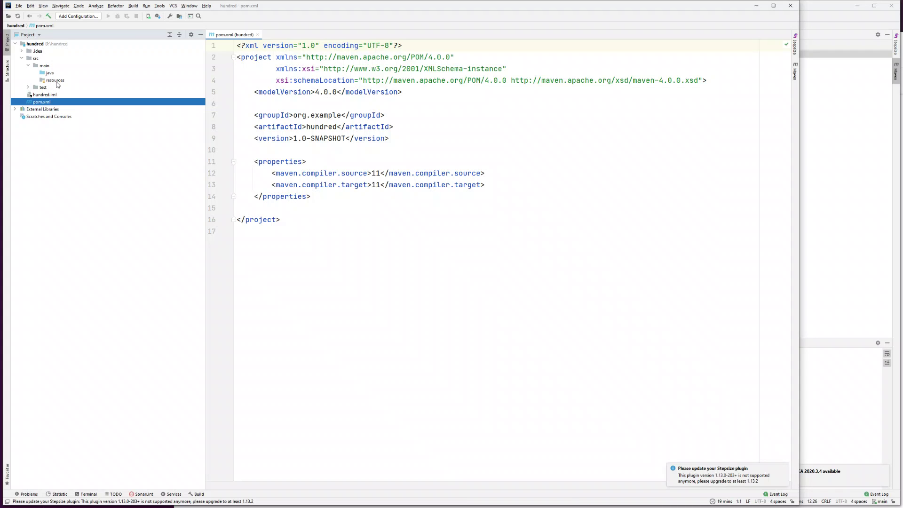
left_click(28, 87)
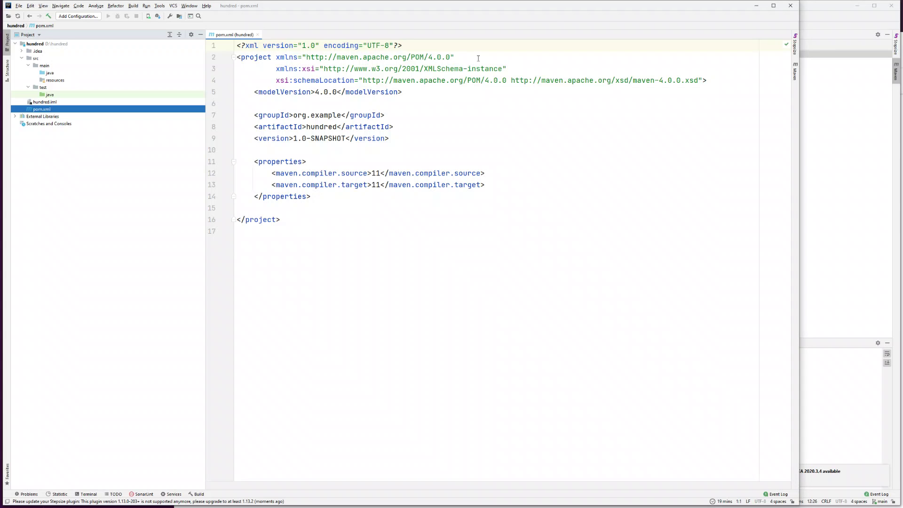
left_click(790, 5)
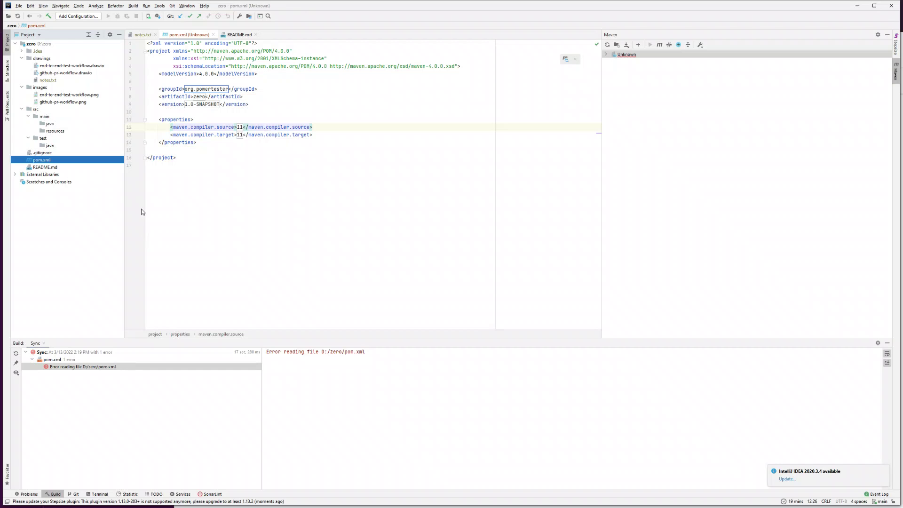
- Return to the zero project's README.md to show its Toolset checklist
left_click(237, 34)
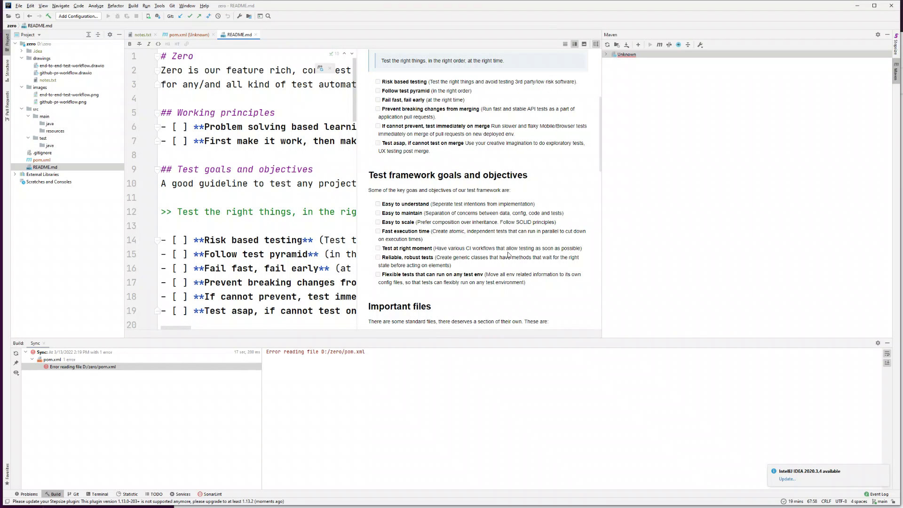
scroll(501, 249, "down", 5)
scroll(499, 248, "down", 1)
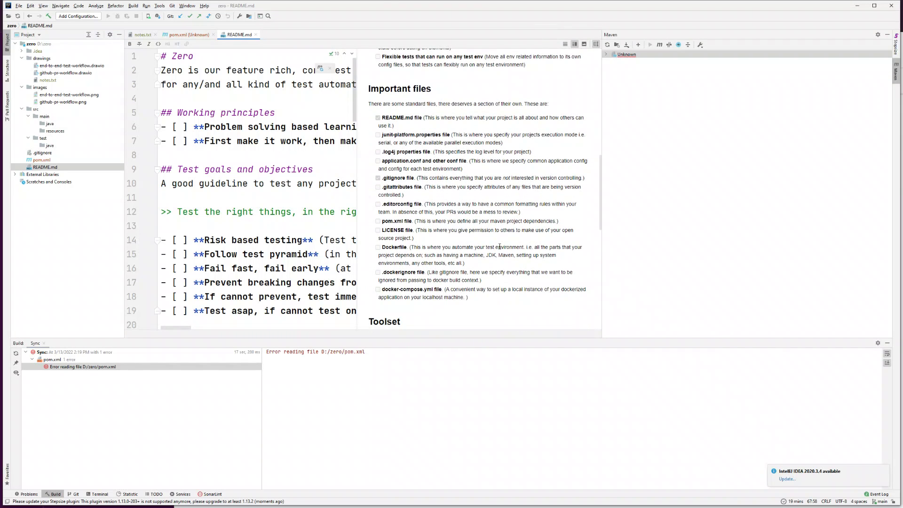
scroll(499, 246, "down", 1)
scroll(497, 244, "down", 4)
scroll(497, 245, "down", 1)
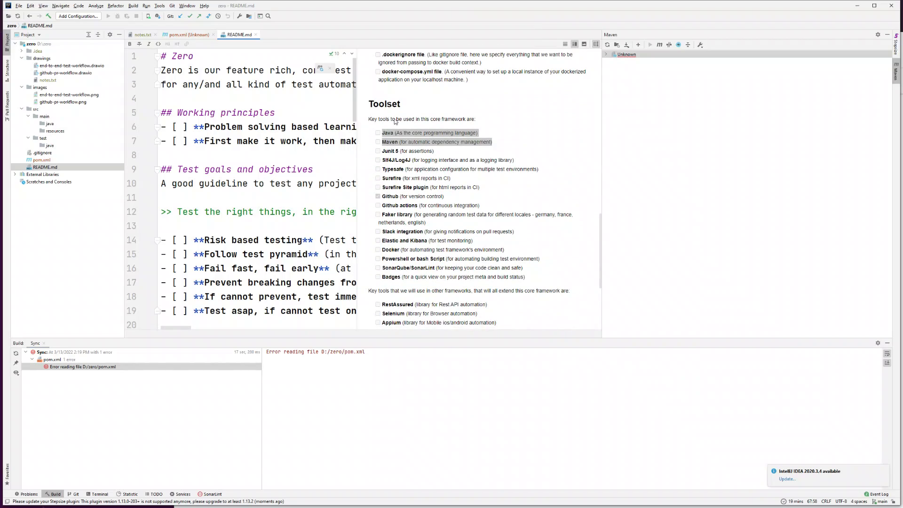
scroll(198, 235, "down", 2)
scroll(197, 212, "down", 4)
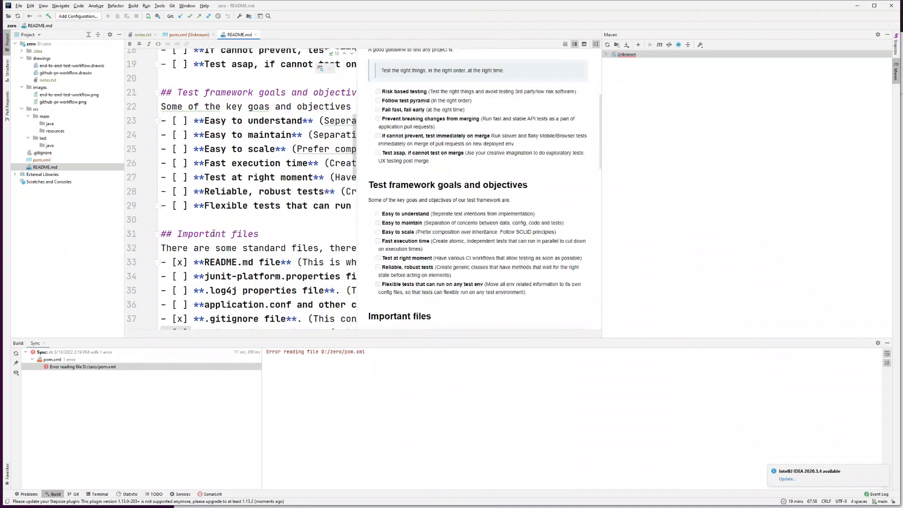
scroll(197, 176, "down", 3)
scroll(195, 135, "down", 1)
scroll(244, 233, "down", 4)
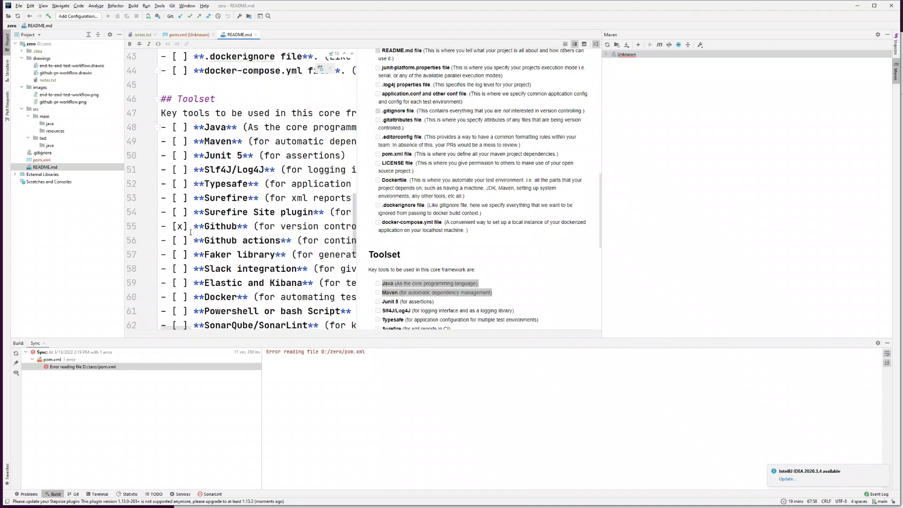
- Mark the Java (line 48), Maven (line 49) and Slack integration (line 58) checkboxes as [X]
left_click(184, 127)
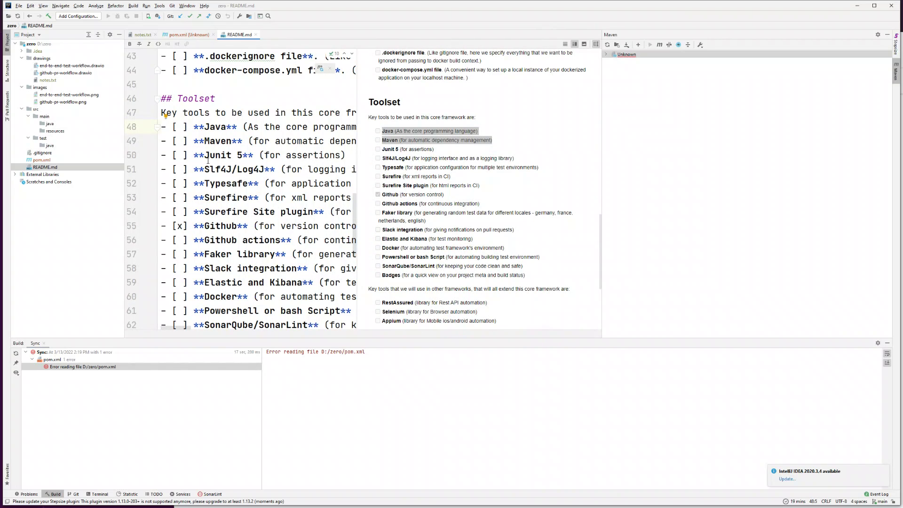
key("BackSpace")
type("X")
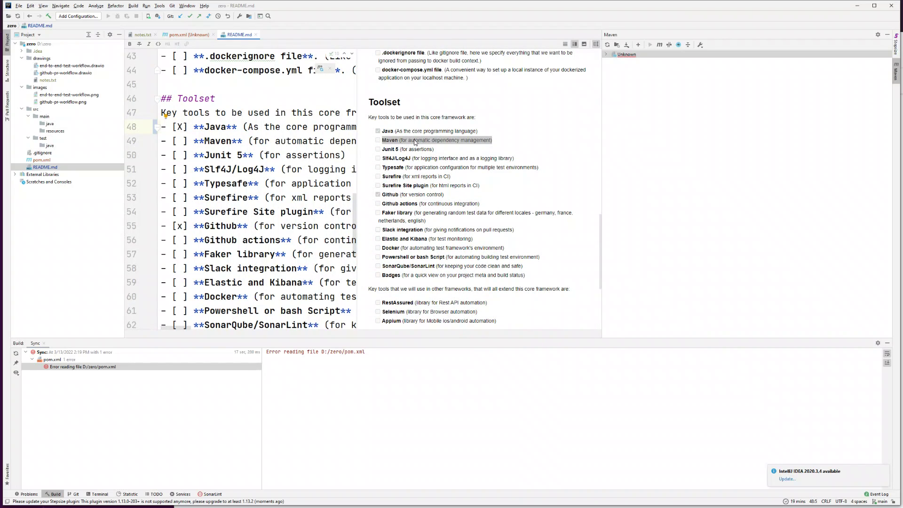
key("Down")
key("BackSpace")
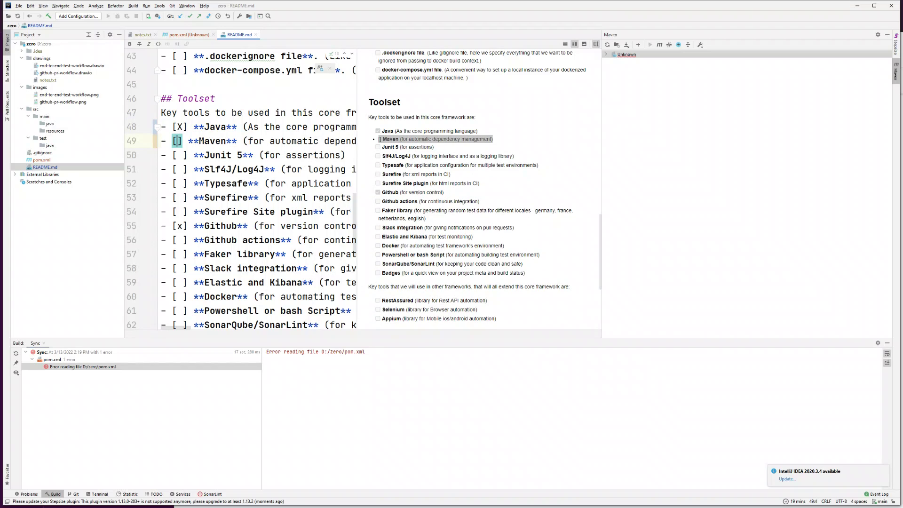
type("X")
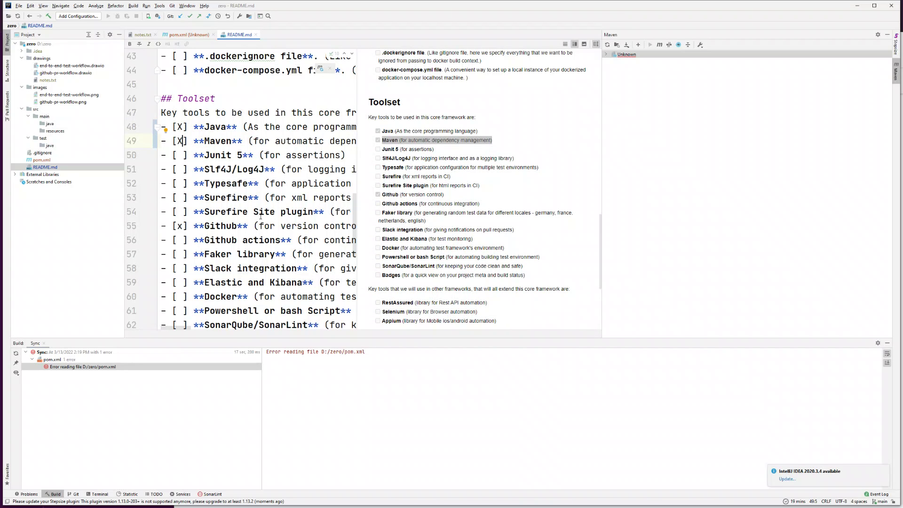
left_click(186, 268)
key("BackSpace")
type("X")
scroll(221, 283, "down", 1)
scroll(225, 277, "up", 1)
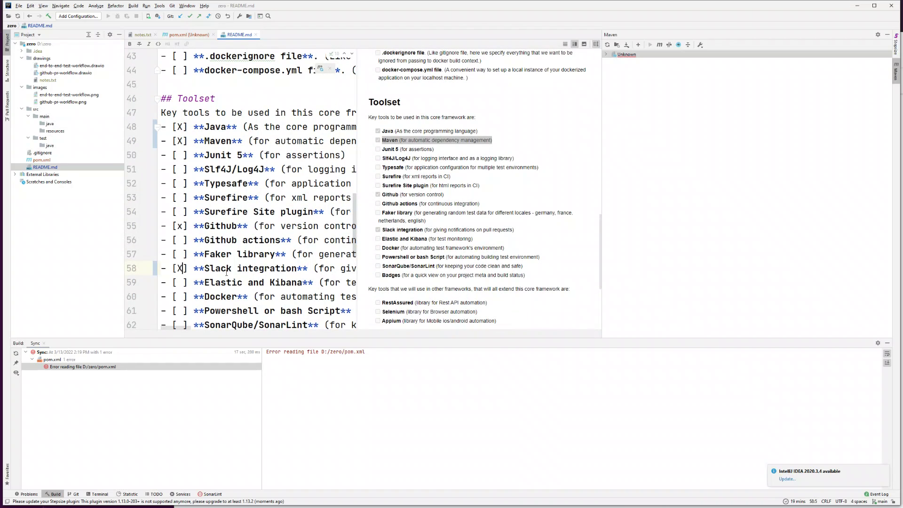